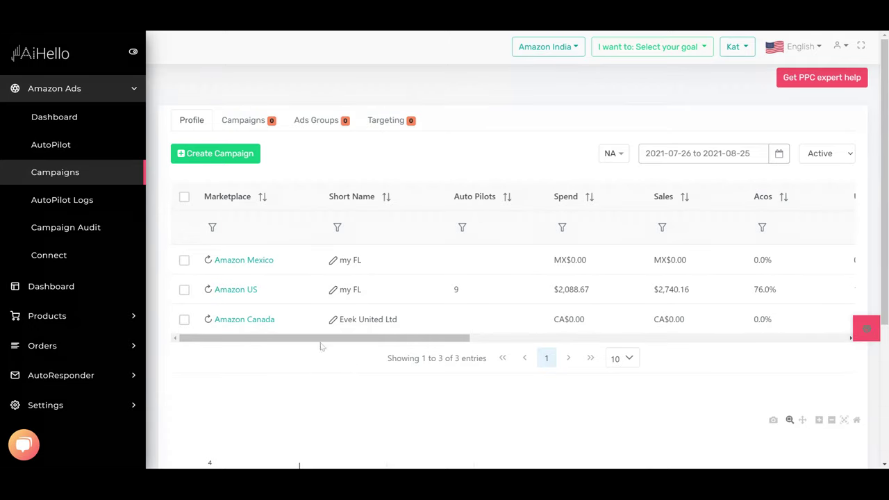
Step: Scroll the profile table sideways to review spend, sales and ad metrics for Mexico, US and Canada
{"action": "left_click_drag", "start_coordinate": [308, 339], "coordinate": [377, 340]}
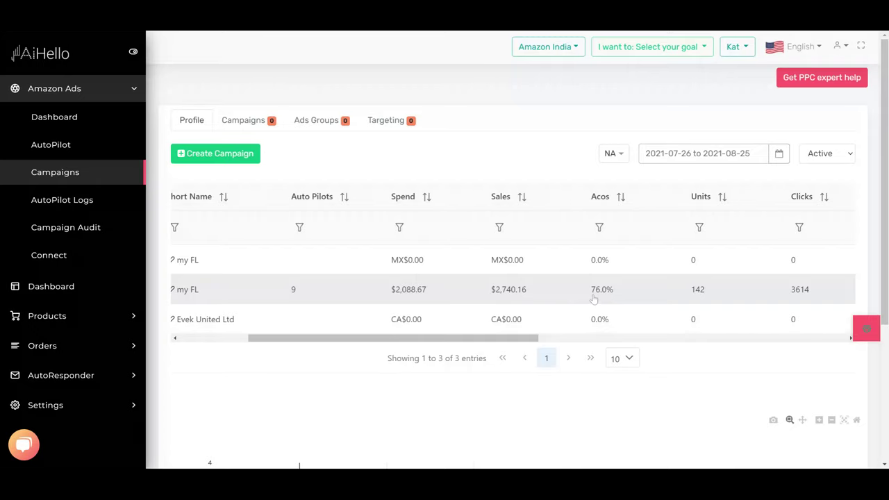
{"action": "left_click_drag", "start_coordinate": [476, 340], "coordinate": [693, 355]}
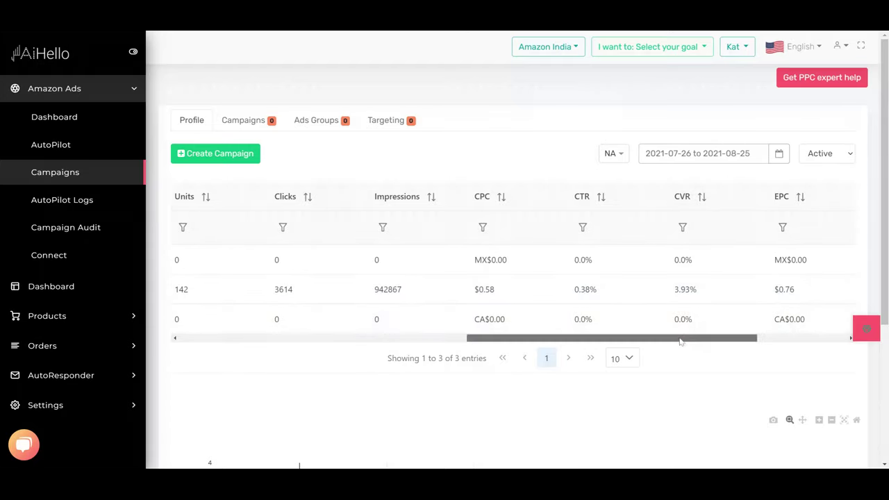
{"action": "left_click_drag", "start_coordinate": [681, 338], "coordinate": [393, 331]}
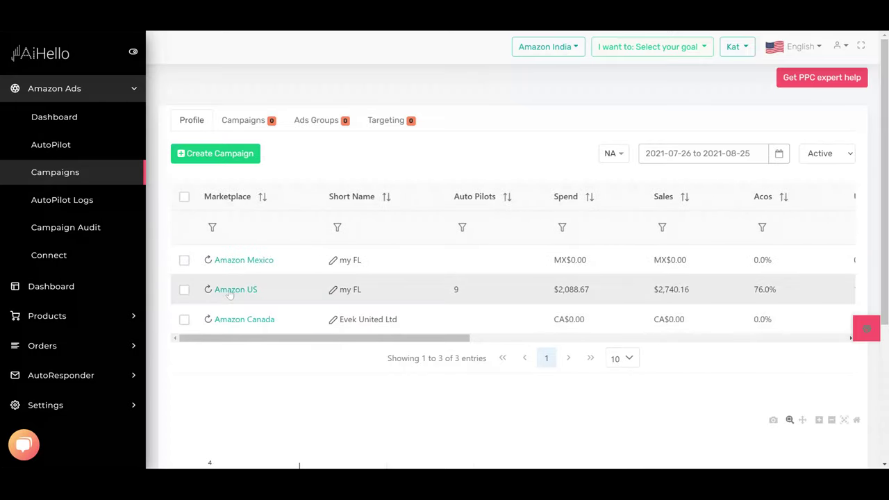
Step: Open the 434 Amazon US campaigns and scroll across their metrics, led by PC- 6-8 MANUAL
{"action": "left_click", "coordinate": [229, 291]}
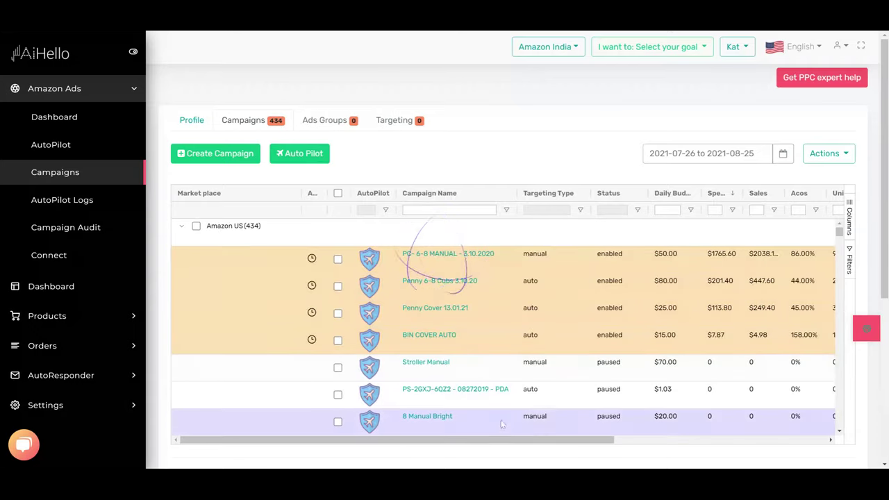
{"action": "left_click_drag", "start_coordinate": [454, 441], "coordinate": [512, 440]}
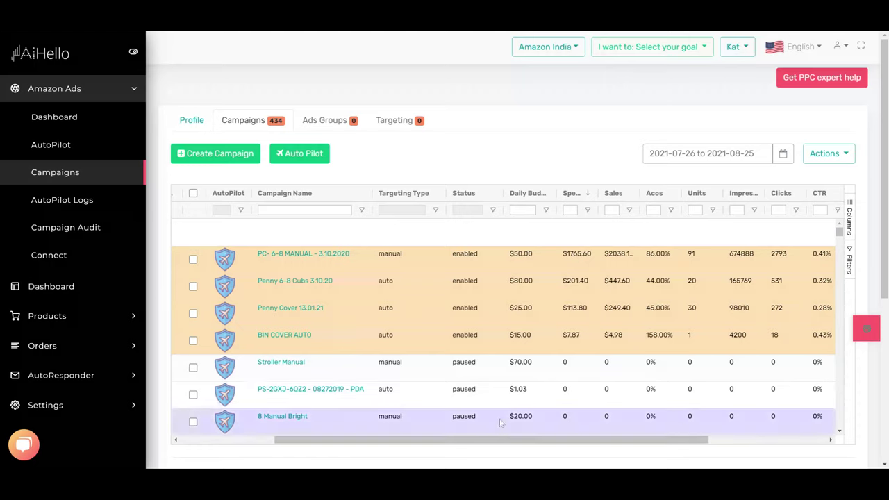
{"action": "left_click_drag", "start_coordinate": [481, 440], "coordinate": [604, 445]}
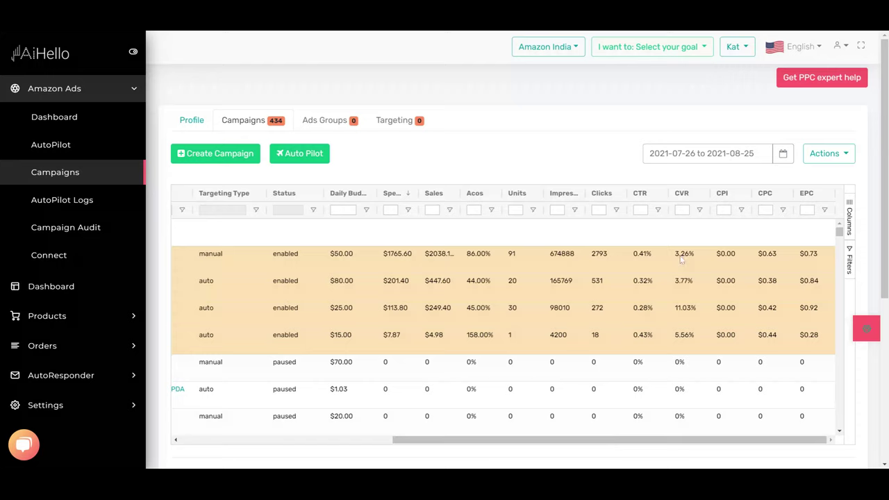
{"action": "left_click_drag", "start_coordinate": [520, 439], "coordinate": [324, 440]}
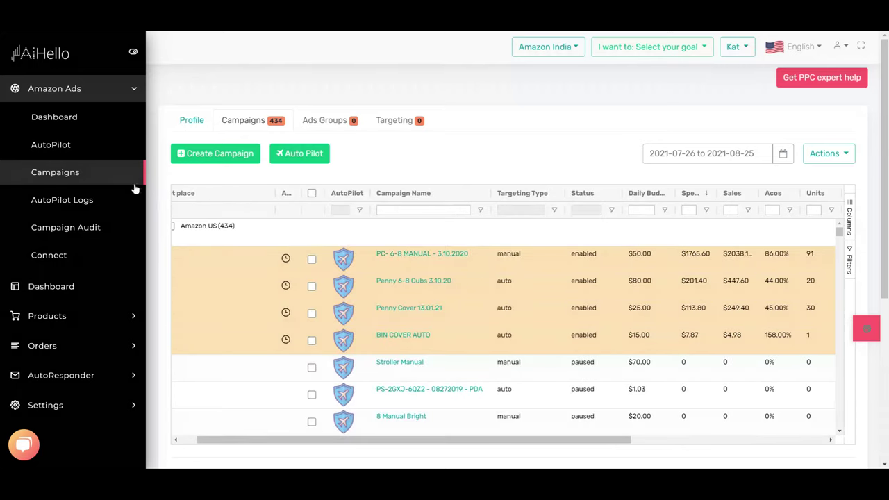
Step: In Campaign Audit, keep region NA and try the Evek United Ltd profile
{"action": "left_click", "coordinate": [74, 230]}
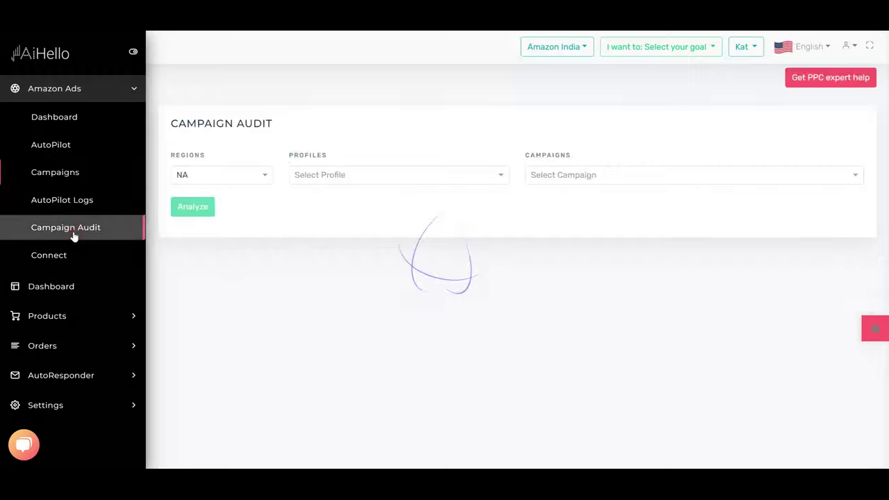
{"action": "left_click", "coordinate": [347, 176]}
{"action": "left_click", "coordinate": [234, 175]}
{"action": "left_click", "coordinate": [233, 176]}
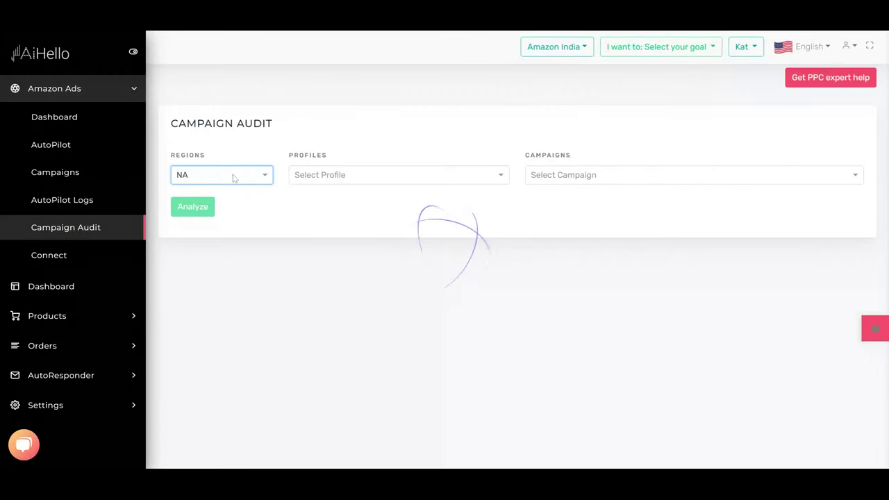
{"action": "left_click", "coordinate": [413, 183]}
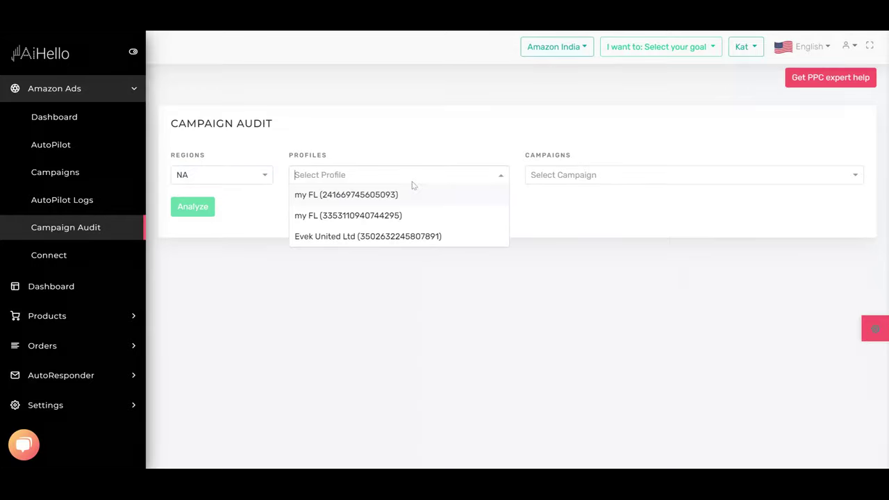
{"action": "left_click", "coordinate": [361, 236]}
Step: Switch to the my FL profile and analyze campaign PC- 6-8 MANUAL - 3.10.2020
{"action": "left_click", "coordinate": [560, 176]}
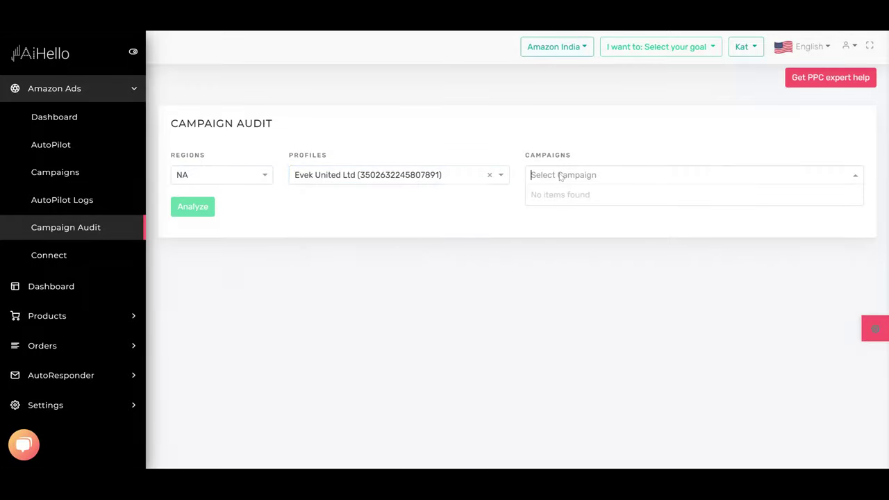
{"action": "left_click", "coordinate": [433, 177]}
{"action": "left_click", "coordinate": [359, 214]}
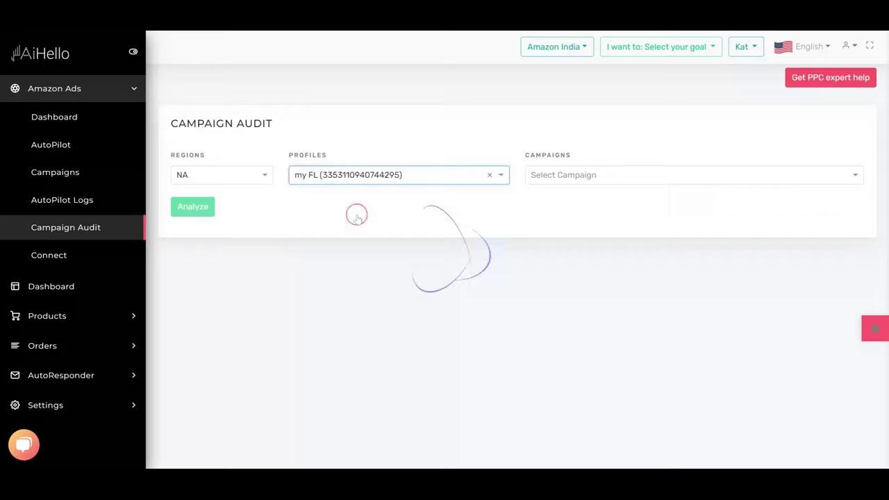
{"action": "left_click", "coordinate": [586, 176]}
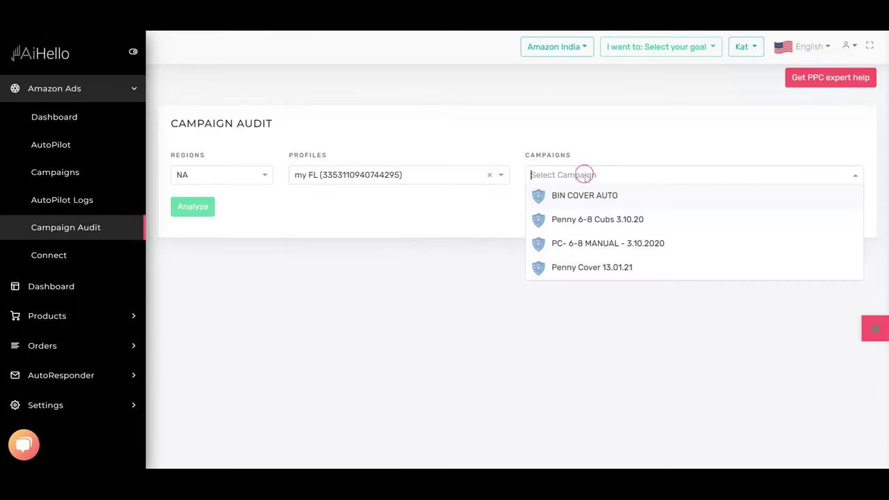
{"action": "left_click", "coordinate": [582, 243]}
{"action": "left_click", "coordinate": [194, 208]}
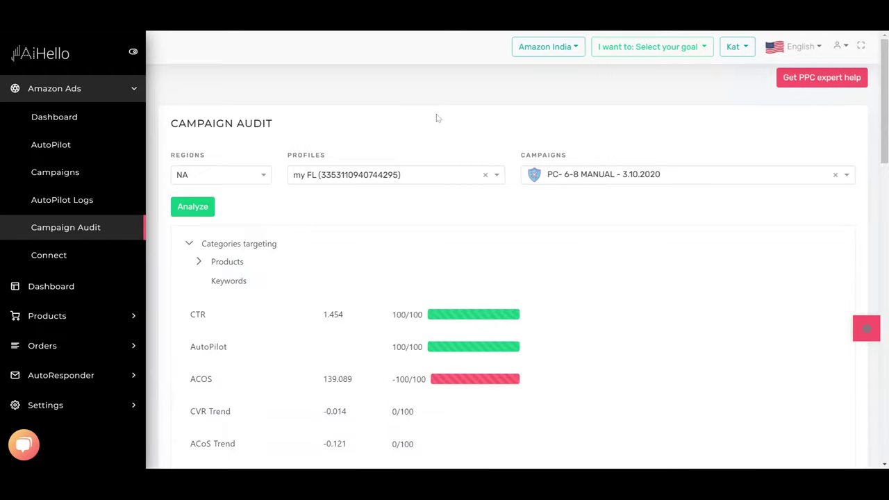
Step: Review the audit results, highlighting the -100/100 ACOS score and the Product Quantity score
{"action": "scroll", "coordinate": [437, 116], "scroll_direction": "down", "scroll_amount": 3}
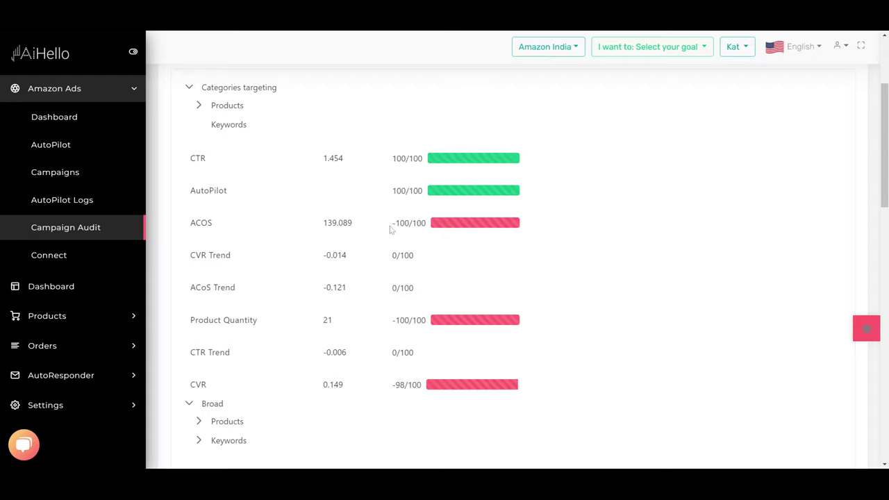
{"action": "double_click", "coordinate": [419, 223]}
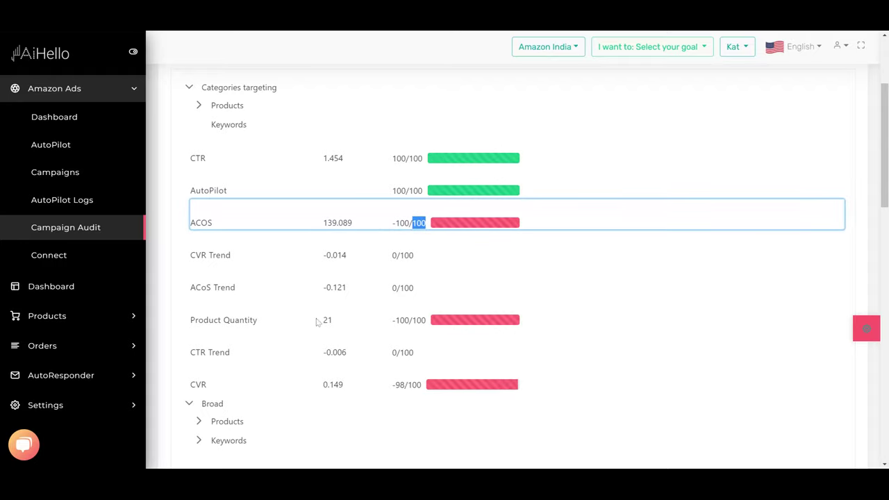
{"action": "left_click_drag", "start_coordinate": [318, 320], "coordinate": [432, 328]}
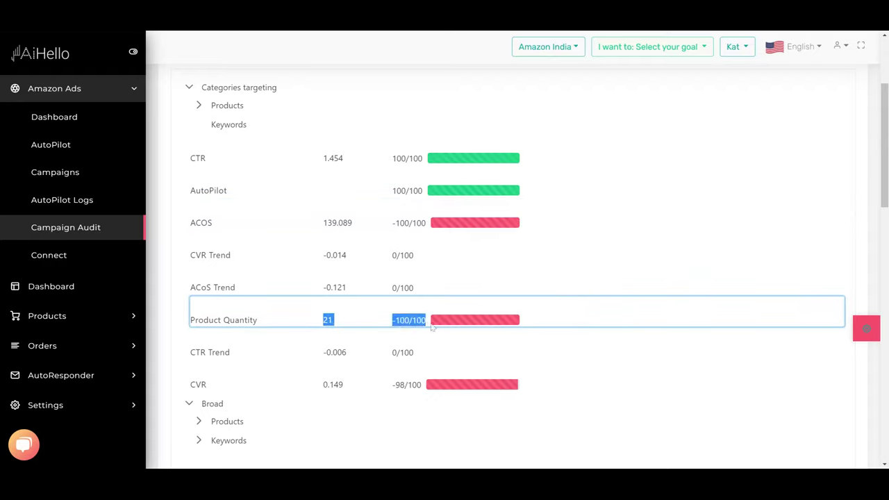
{"action": "scroll", "coordinate": [471, 318], "scroll_direction": "down", "scroll_amount": 1}
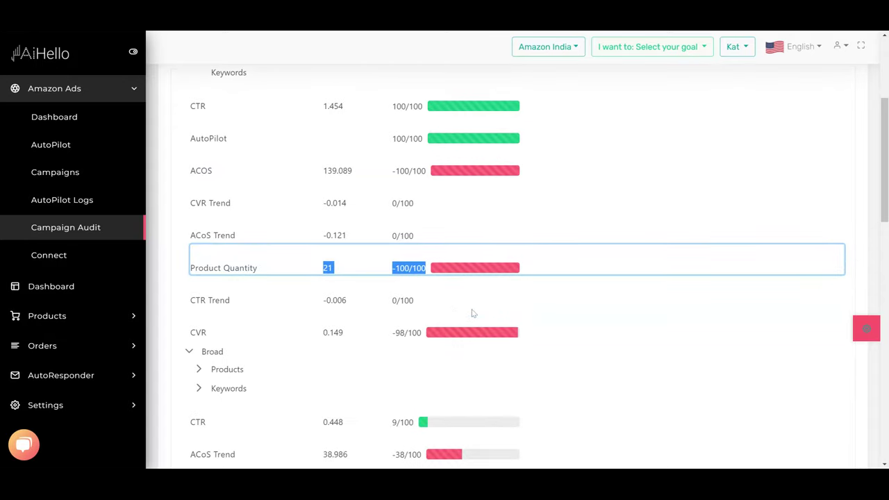
Step: Collapse the Broad, Exact and Target Product sections, note the CVR score, then return to Campaigns
{"action": "left_click", "coordinate": [189, 352]}
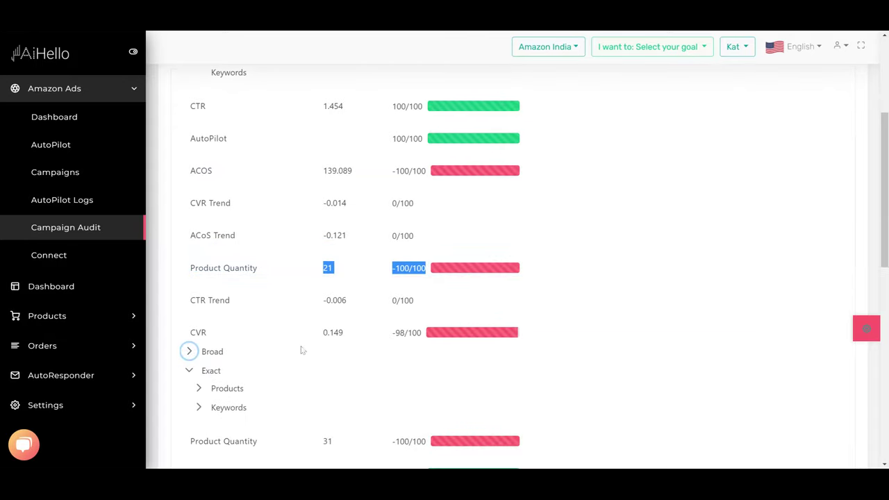
{"action": "left_click", "coordinate": [189, 371]}
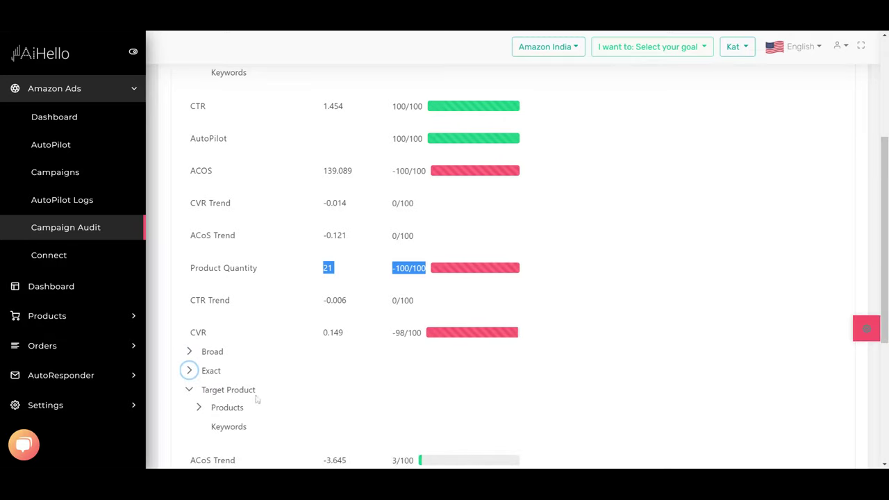
{"action": "left_click", "coordinate": [189, 390]}
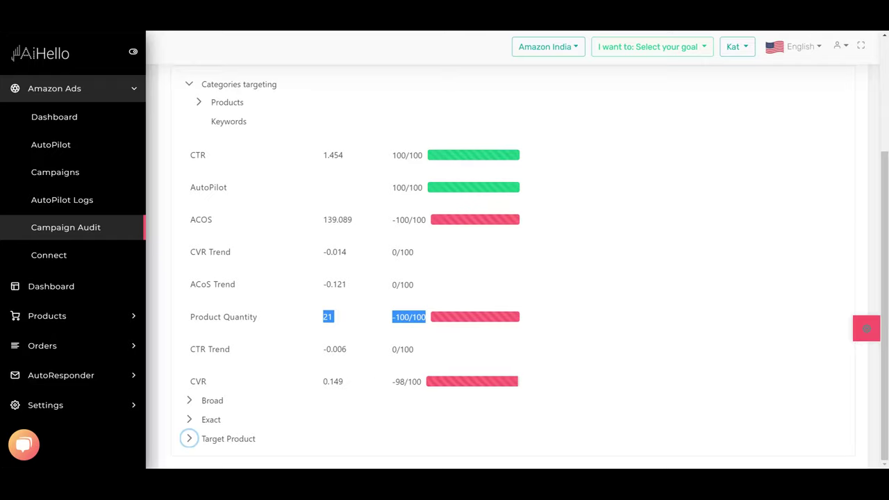
{"action": "left_click_drag", "start_coordinate": [394, 382], "coordinate": [421, 381]}
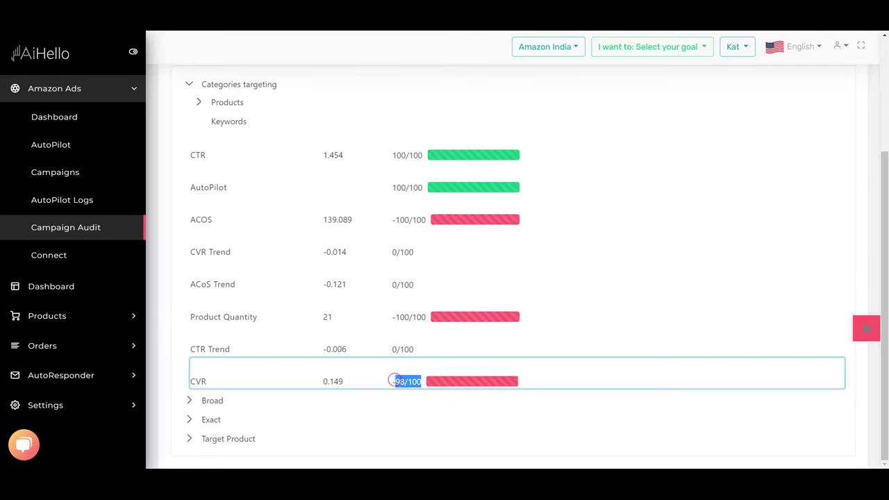
{"action": "left_click", "coordinate": [55, 172]}
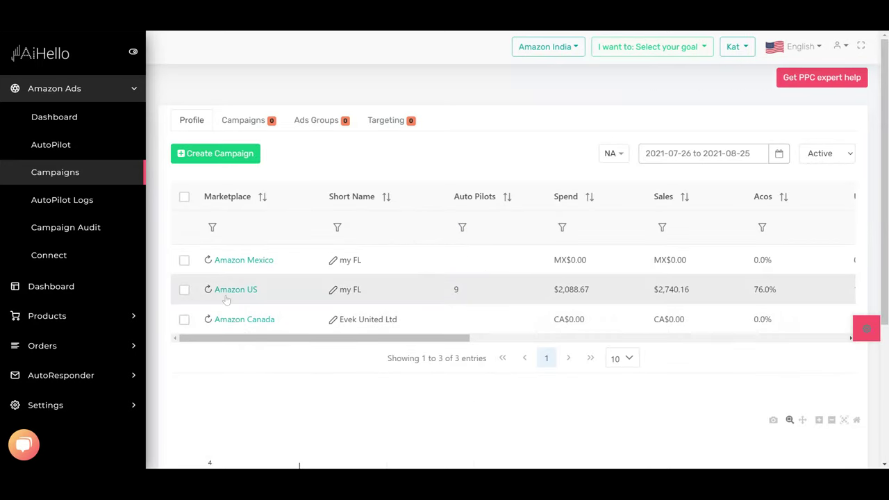
Step: Select PC- 6-8 MANUAL - 3.10.2020 under Amazon US and list its four ad groups
{"action": "left_click", "coordinate": [231, 292]}
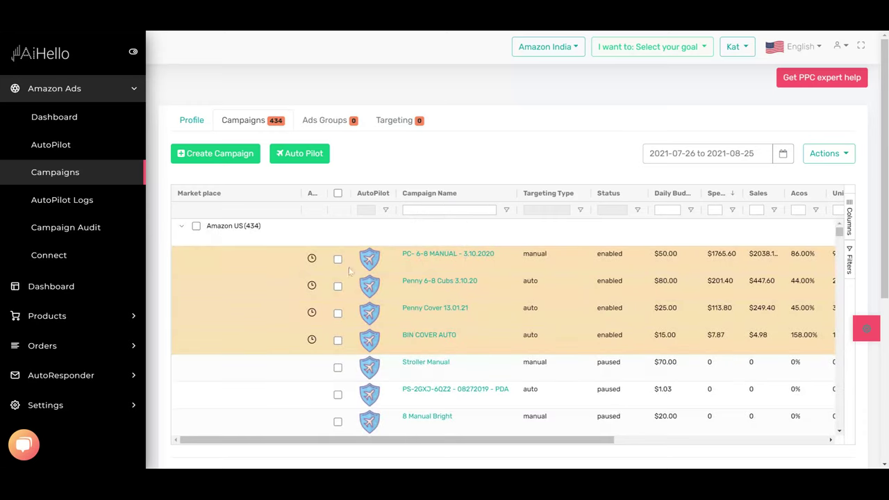
{"action": "left_click", "coordinate": [339, 261]}
{"action": "left_click", "coordinate": [337, 129]}
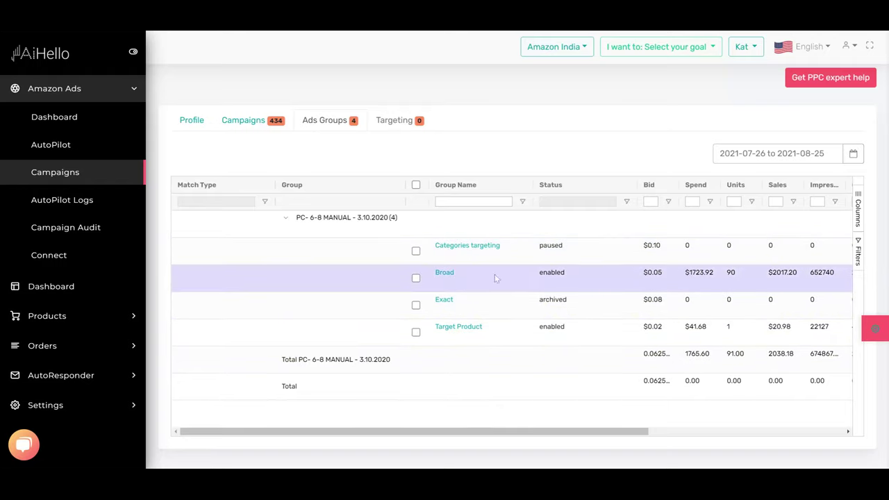
Step: Show the Broad group's keywords filtered to enabled status, cutting 524 down to 157
{"action": "left_click", "coordinate": [444, 273]}
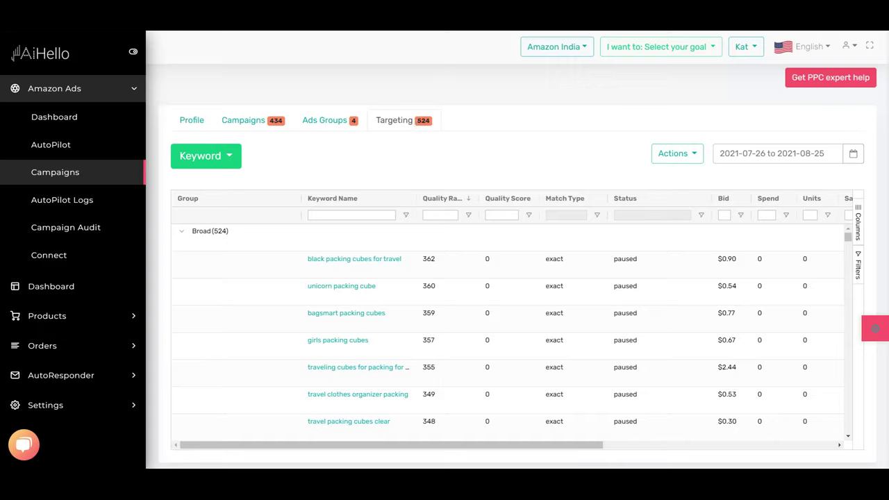
{"action": "left_click", "coordinate": [703, 215]}
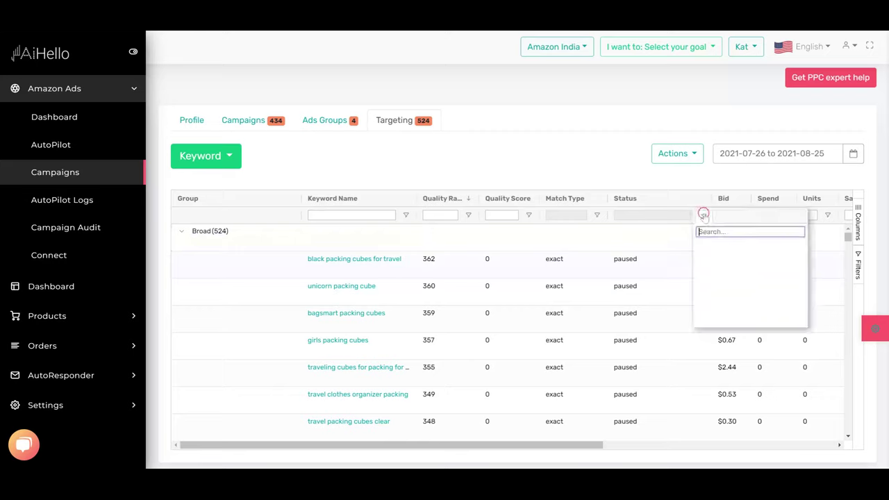
{"action": "left_click", "coordinate": [700, 276]}
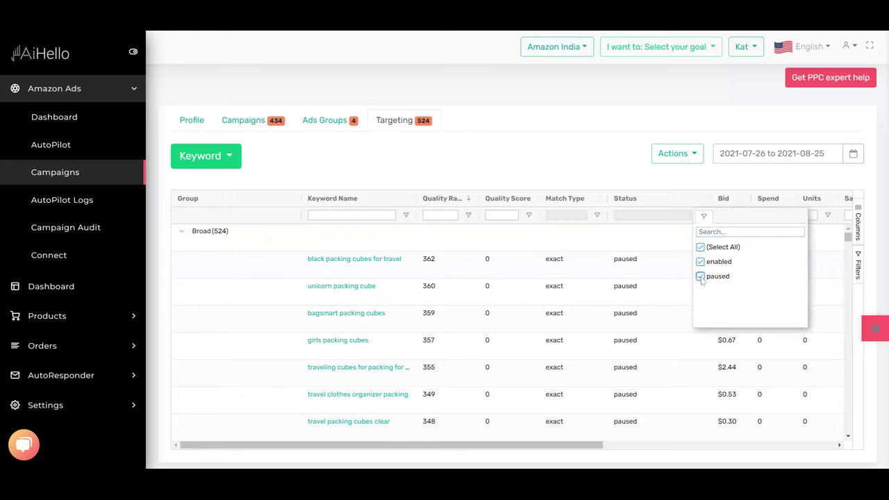
{"action": "left_click", "coordinate": [530, 108]}
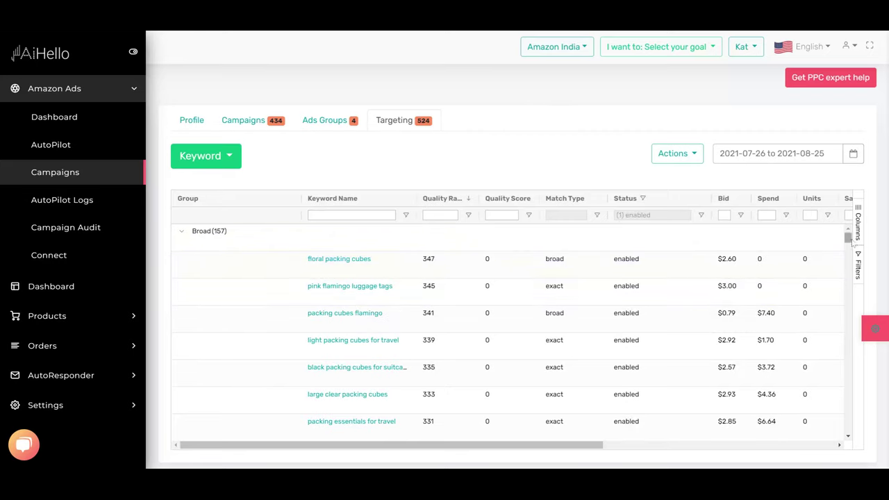
{"action": "mouse_move", "coordinate": [849, 238]}
{"action": "left_mouse_down"}
{"action": "mouse_move", "coordinate": [856, 431]}
{"action": "mouse_move", "coordinate": [849, 231]}
{"action": "left_mouse_up"}
Step: Switch targeting to Products and filter to the four enabled ASINs ($8068.80 sales, $6895.68 spend)
{"action": "left_click", "coordinate": [199, 161]}
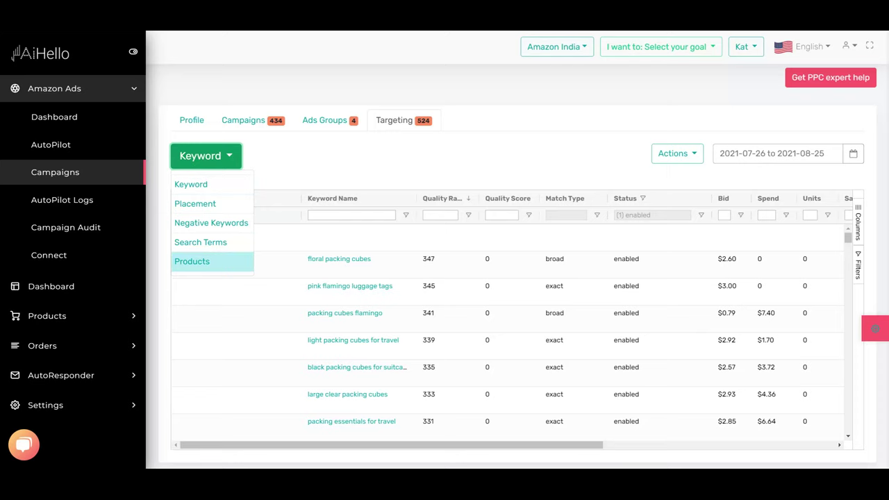
{"action": "left_click", "coordinate": [193, 261]}
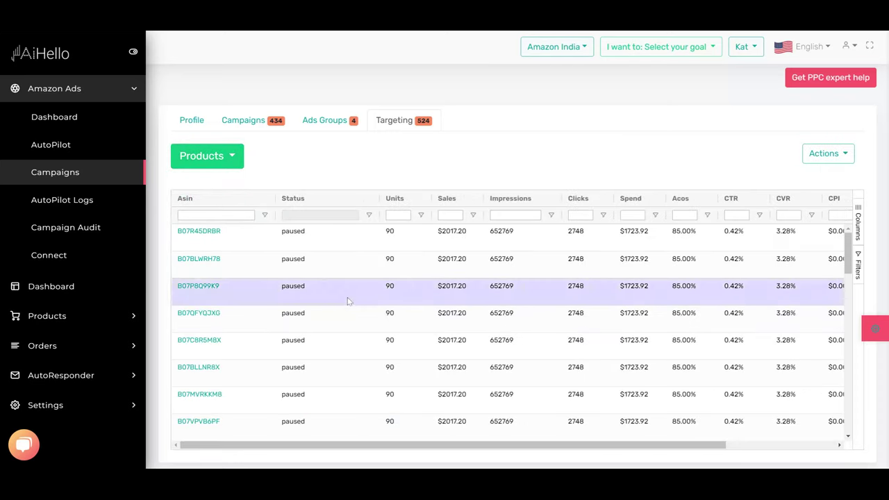
{"action": "scroll", "coordinate": [349, 299], "scroll_direction": "down", "scroll_amount": 3}
{"action": "scroll", "coordinate": [349, 300], "scroll_direction": "down", "scroll_amount": 3}
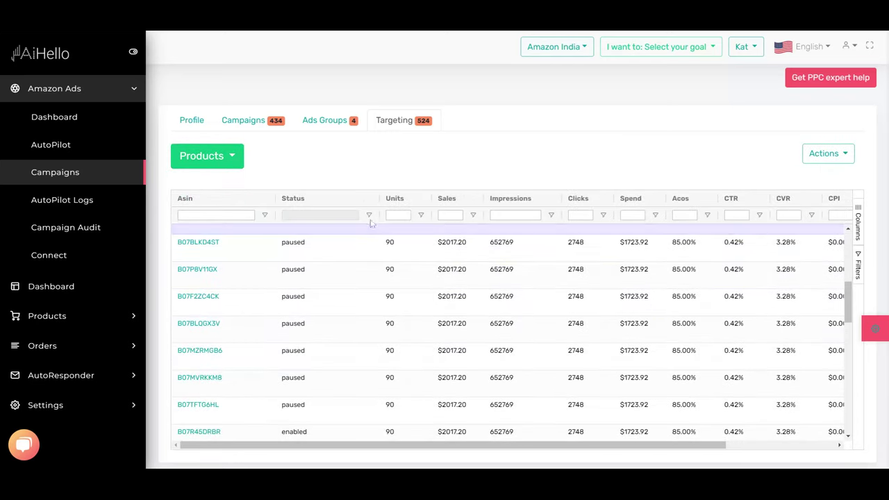
{"action": "left_click", "coordinate": [370, 217]}
{"action": "left_click", "coordinate": [368, 277]}
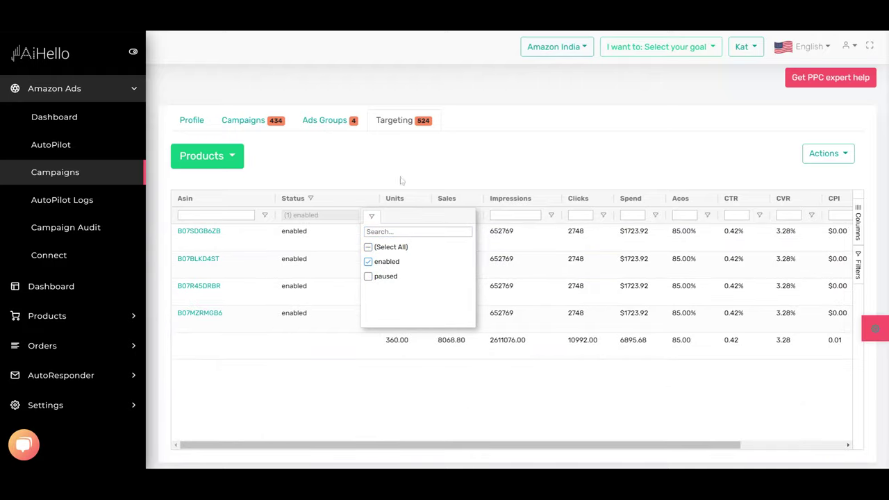
{"action": "left_click", "coordinate": [419, 154]}
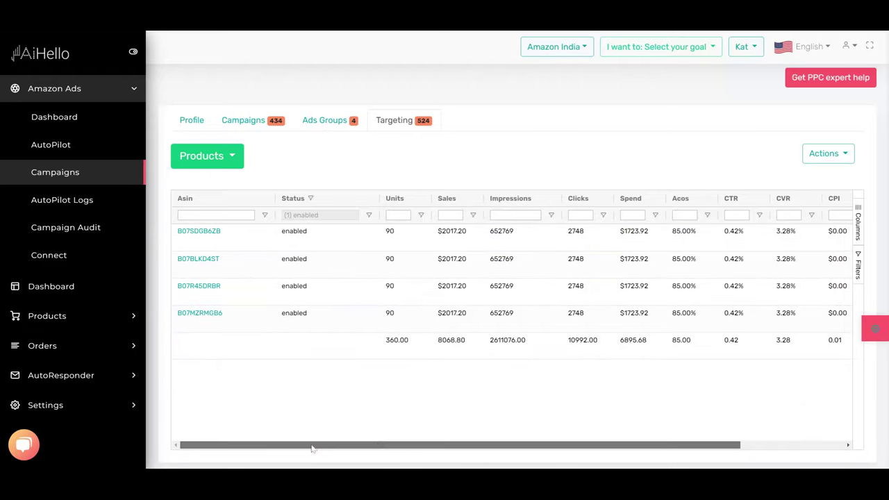
{"action": "left_click", "coordinate": [233, 155]}
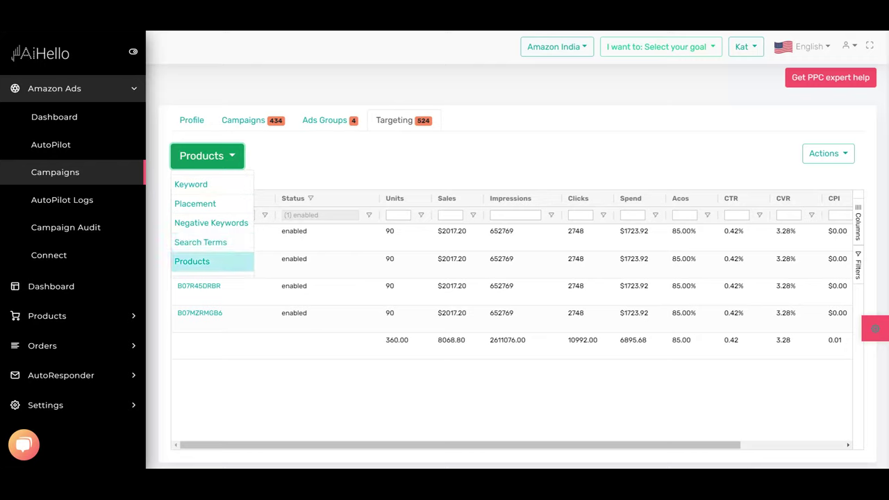
Step: Switch back to the Keyword view and filter its Status to enabled keywords only
{"action": "left_click", "coordinate": [199, 187]}
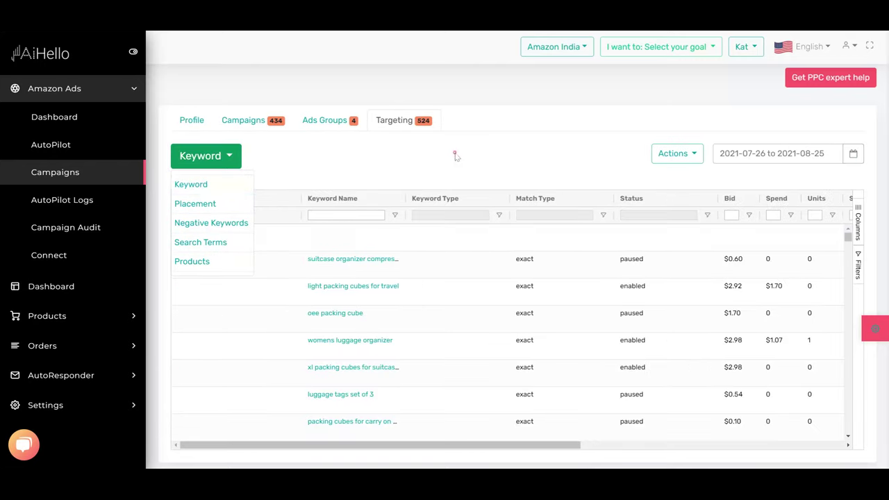
{"action": "left_click_drag", "start_coordinate": [379, 448], "coordinate": [400, 455]}
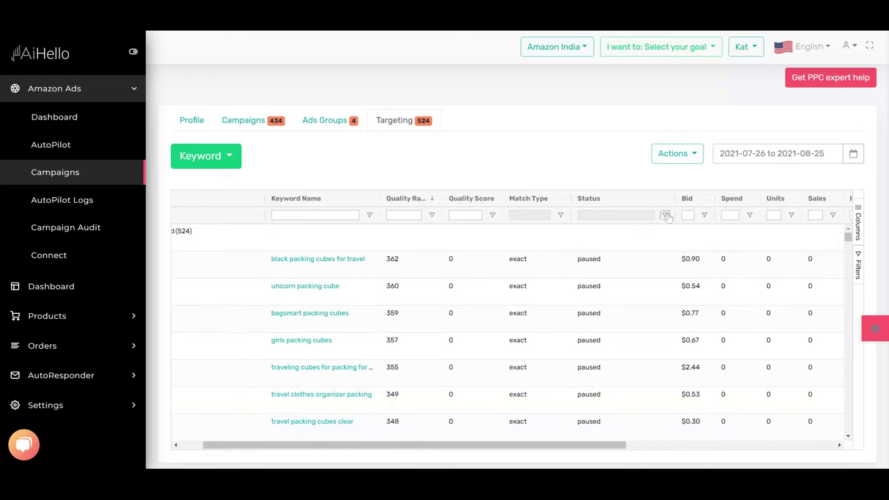
{"action": "left_click", "coordinate": [665, 216]}
{"action": "left_click", "coordinate": [664, 277]}
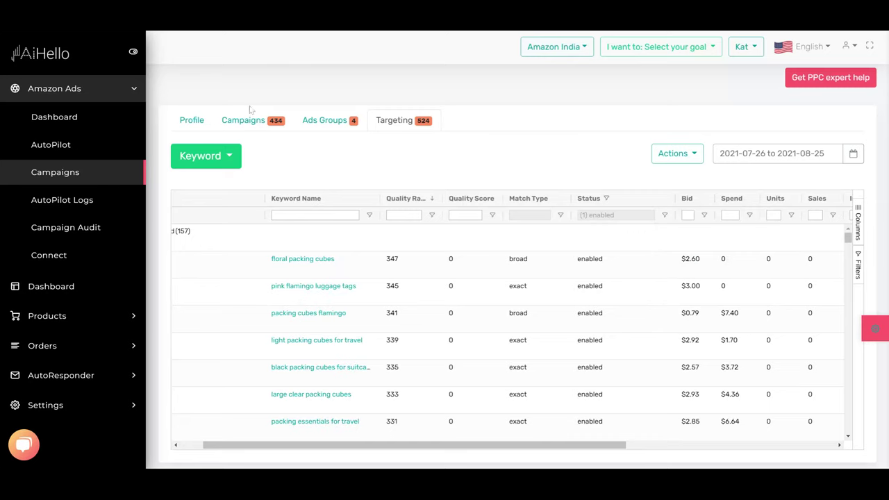
Step: Check the Campaigns tab, then return to the 157 enabled Broad keywords in Targeting
{"action": "left_click", "coordinate": [229, 120]}
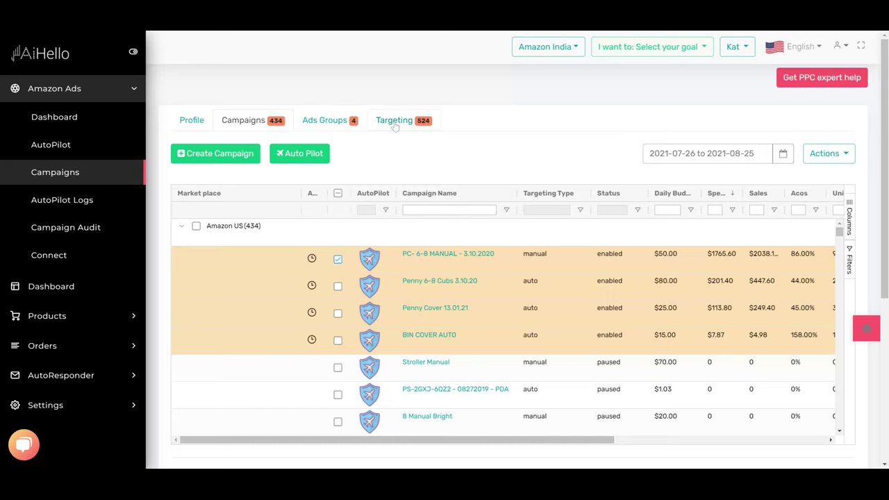
{"action": "left_click", "coordinate": [394, 120]}
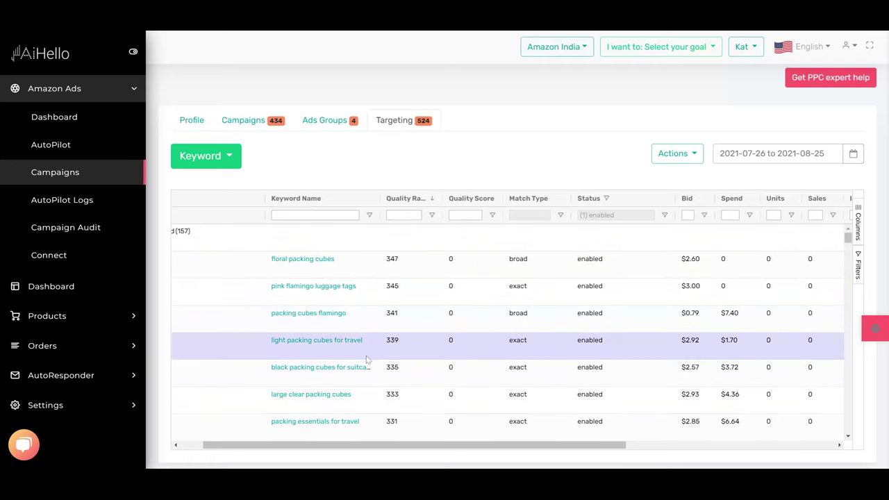
{"action": "left_click_drag", "start_coordinate": [310, 445], "coordinate": [288, 442]}
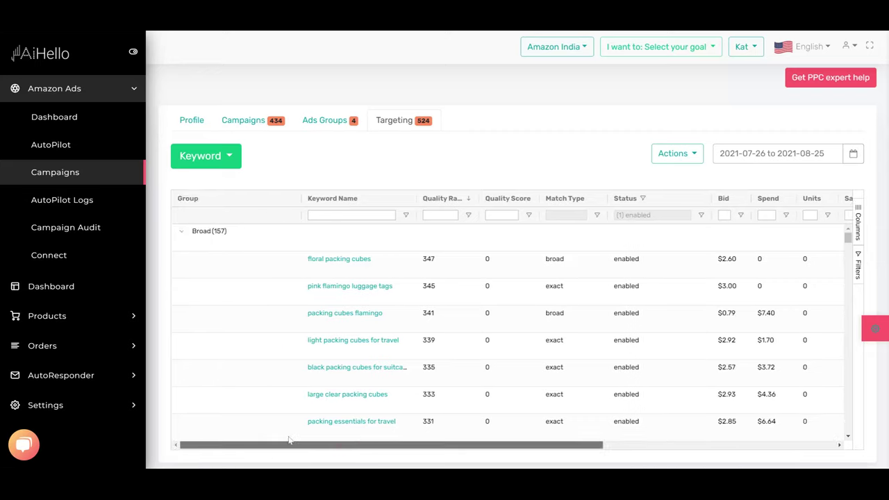